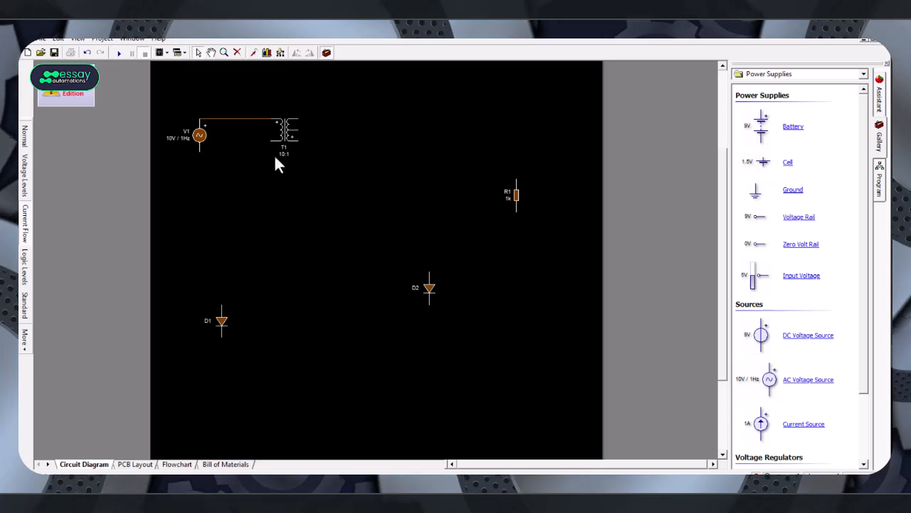
Step: Wire V1's lower terminal to the lower primary terminal of transformer T1 and shift T1 slightly away from the source
left_click_drag(199, 147, 298, 129)
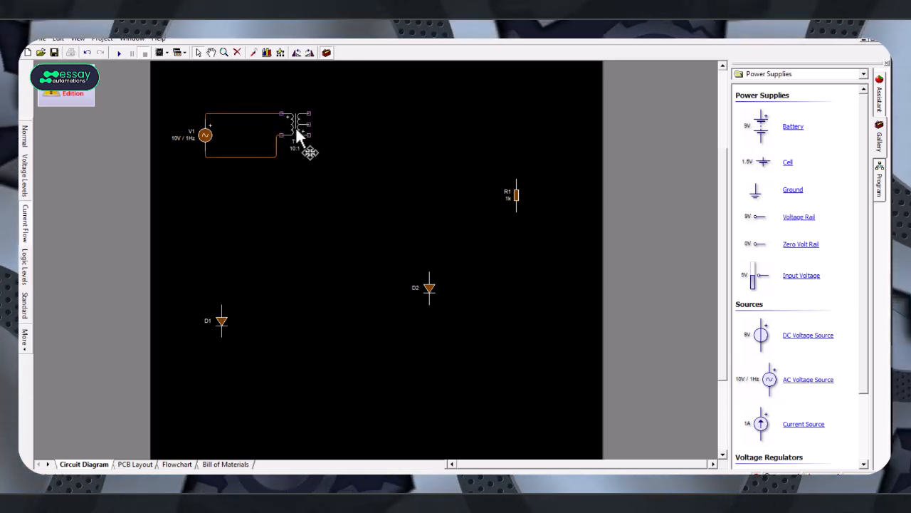
left_click(361, 180)
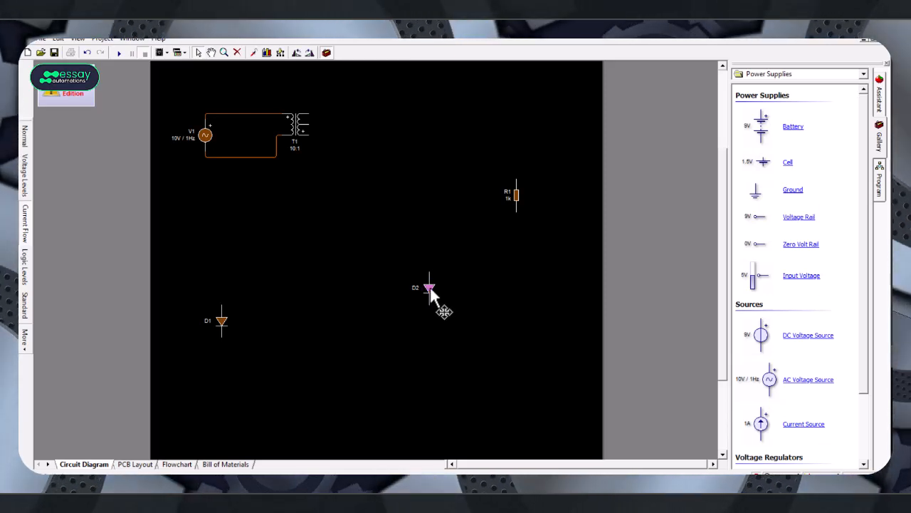
Step: Place diode D2 horizontally to the upper right of T1 and wire its anode to T1's upper secondary terminal
left_click_drag(434, 278, 440, 272)
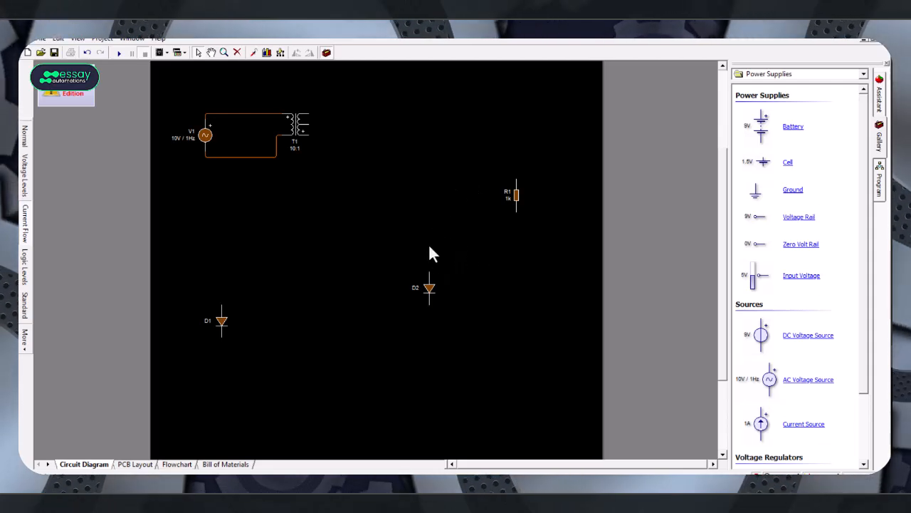
left_click(430, 288)
left_click_drag(430, 286, 369, 171)
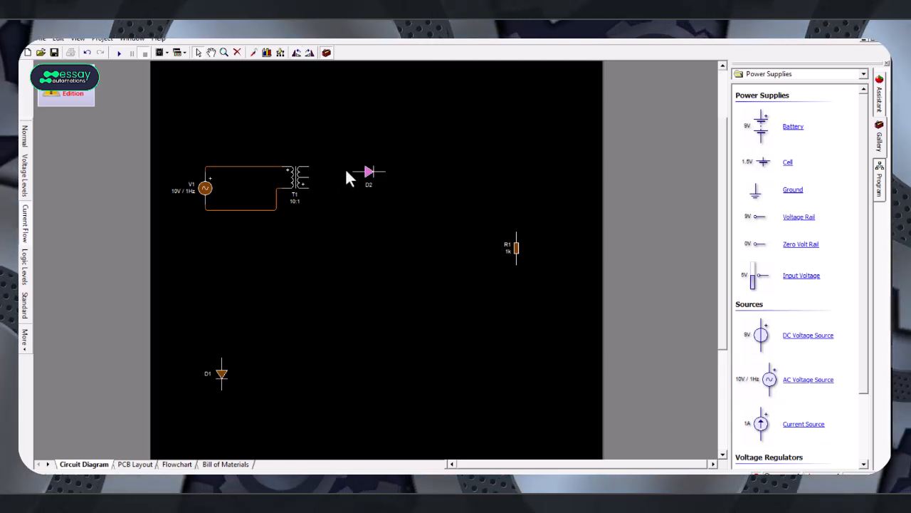
left_click_drag(357, 152, 309, 166)
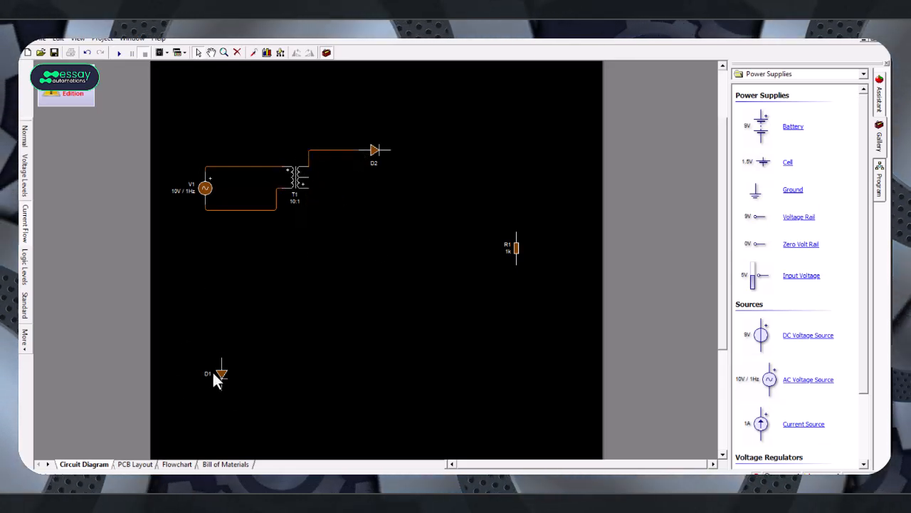
Step: Place diode D1 horizontally below D2 and wire its anode to T1's lower secondary terminal
left_click_drag(214, 372, 270, 367)
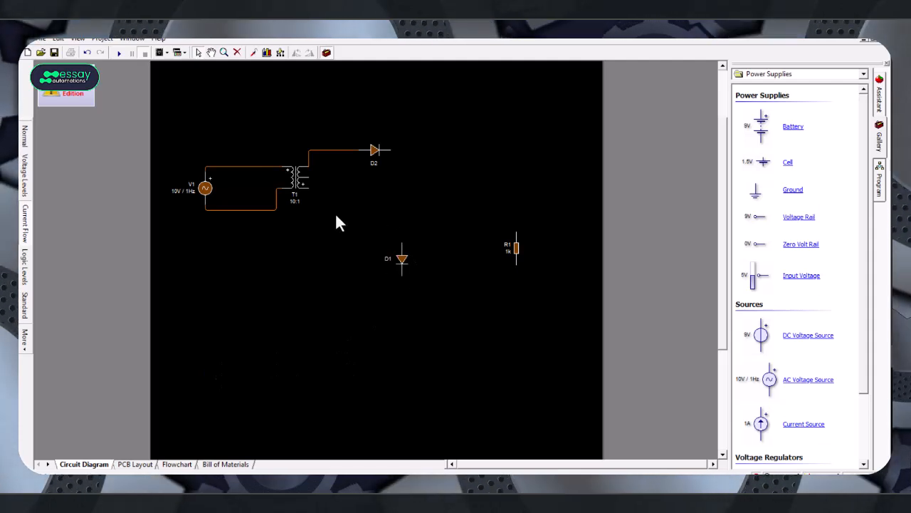
scroll(336, 215, "up", 1)
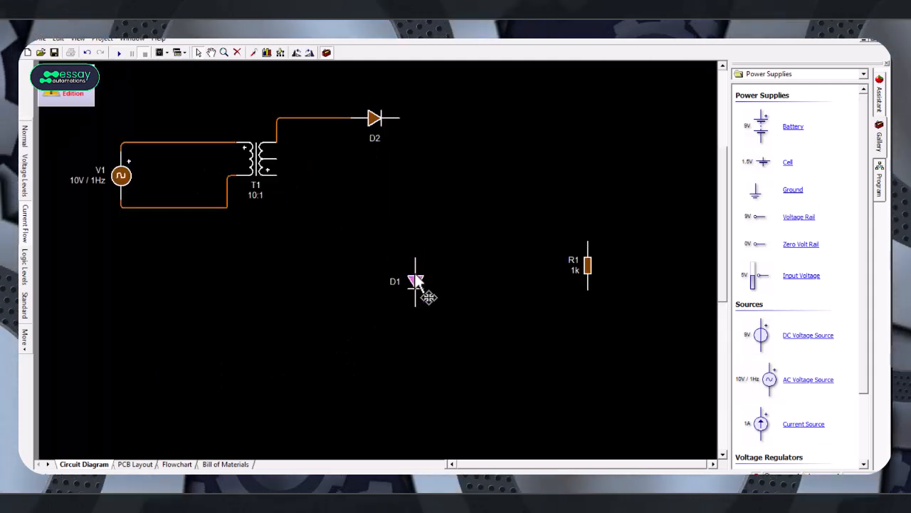
left_click_drag(394, 215, 393, 208)
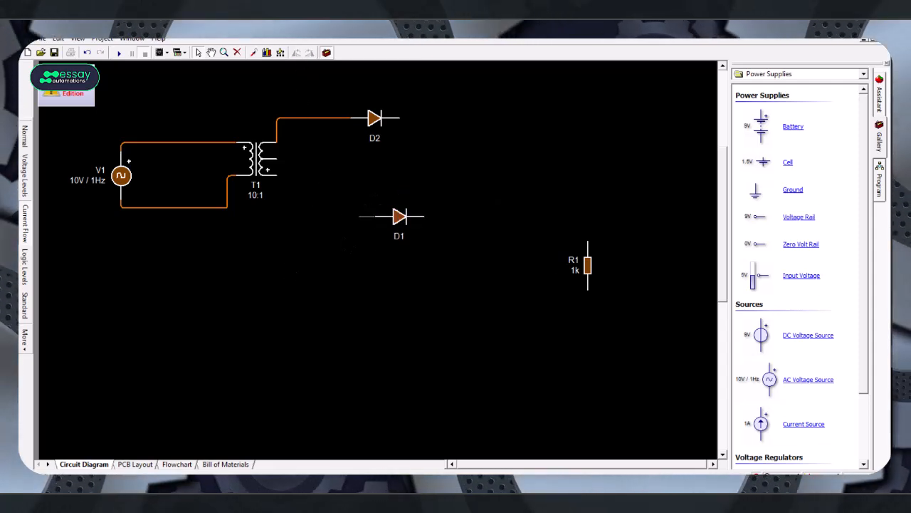
left_click(277, 171)
left_click_drag(400, 216, 385, 208)
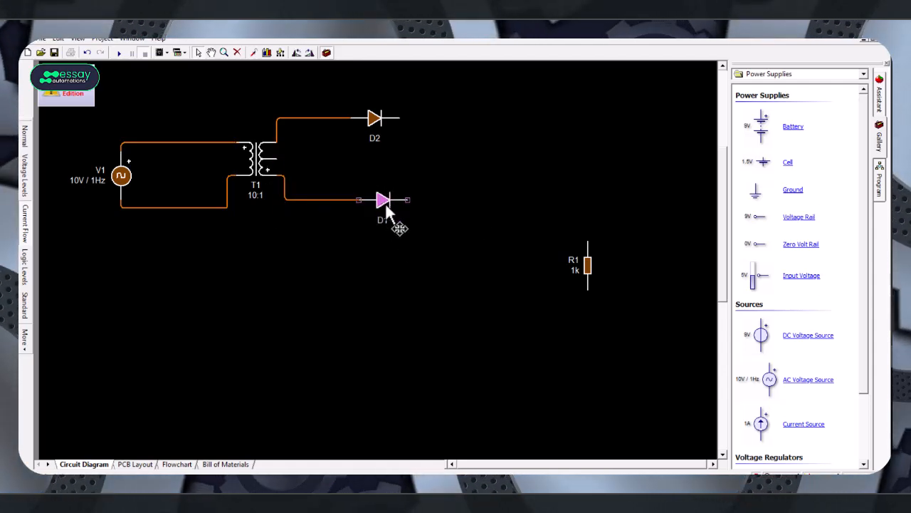
left_click(518, 220)
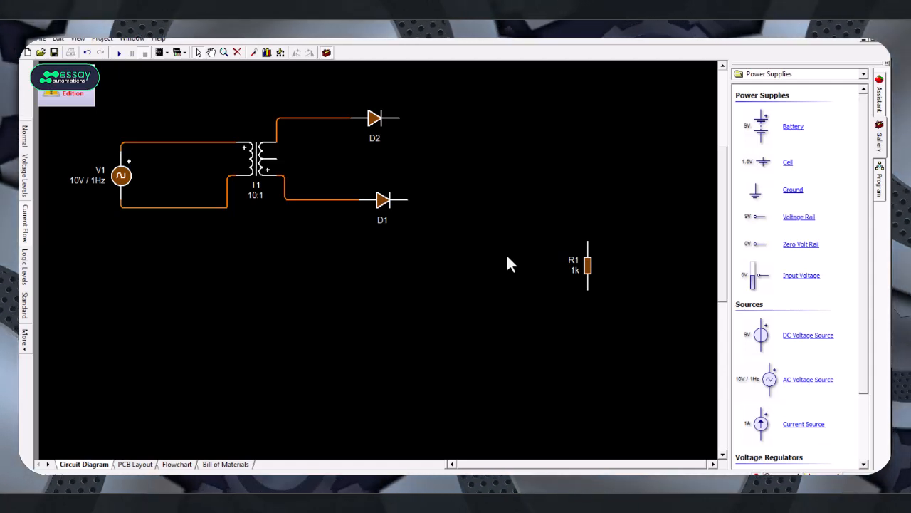
Step: Rotate resistor R1 to horizontal and place it to the right of D2, in line with the diode
left_click_drag(587, 265, 506, 225)
left_click_drag(506, 225, 473, 124)
left_click(296, 53)
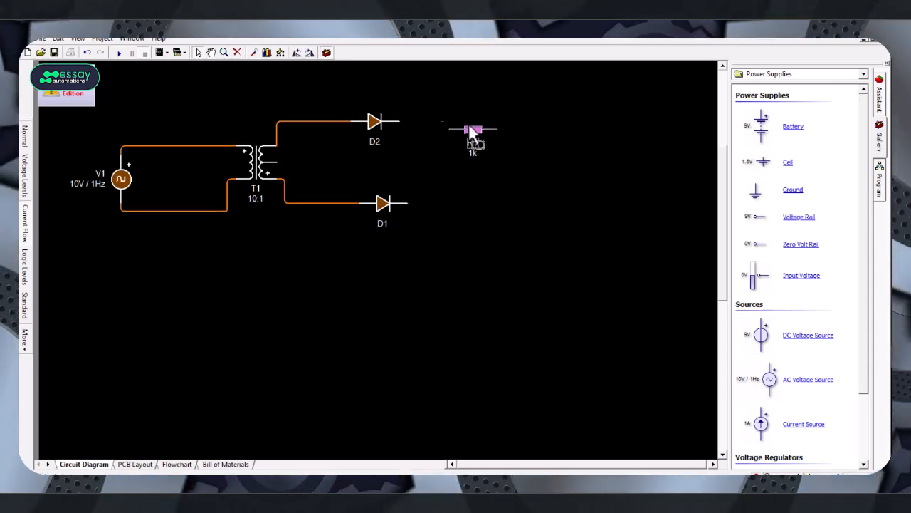
left_click_drag(478, 147, 464, 138)
left_click(511, 141)
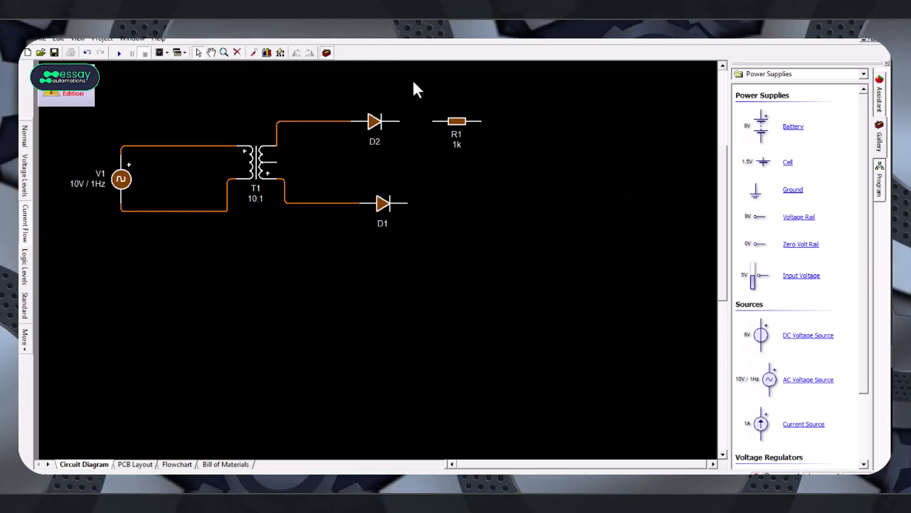
Step: Wire R1 between D2's cathode and T1's centre tap, and join D1's cathode to the wire between D2 and R1
left_click_drag(400, 121, 431, 121)
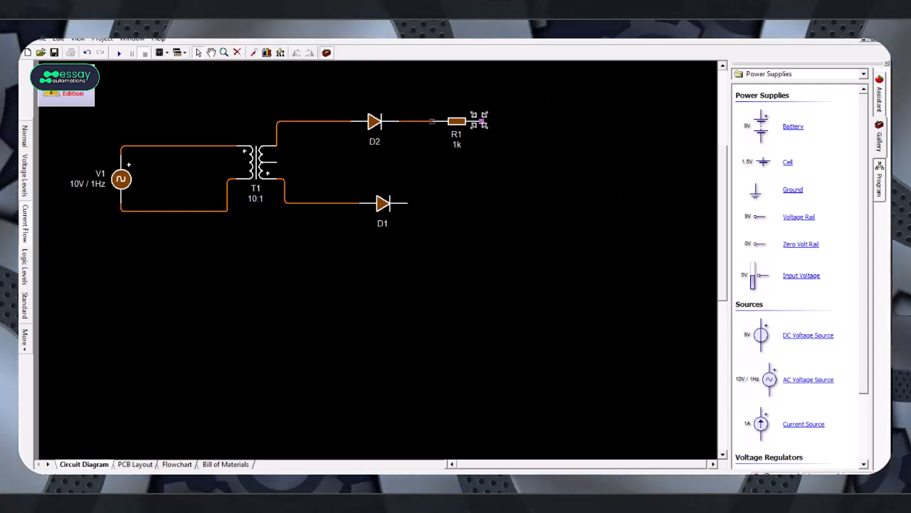
left_click_drag(481, 121, 476, 162)
left_click_drag(311, 145, 276, 162)
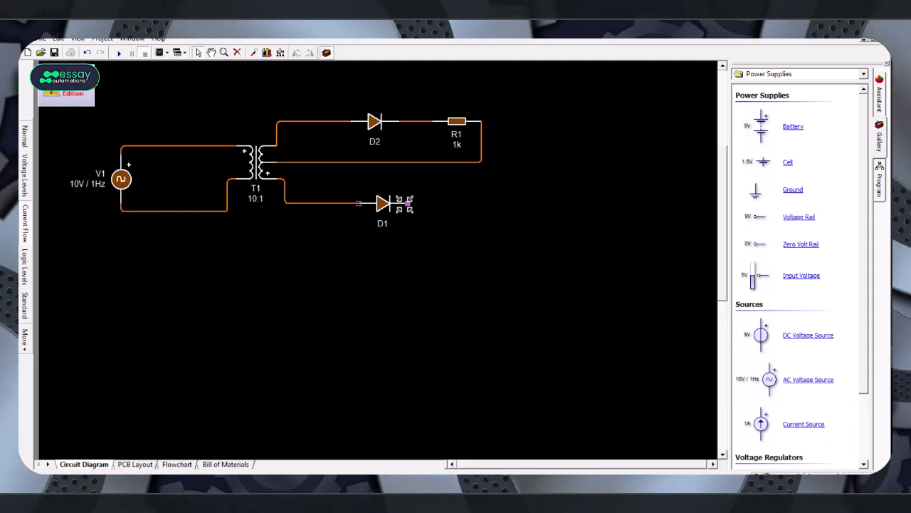
left_click_drag(407, 203, 407, 171)
left_click_drag(407, 132, 407, 121)
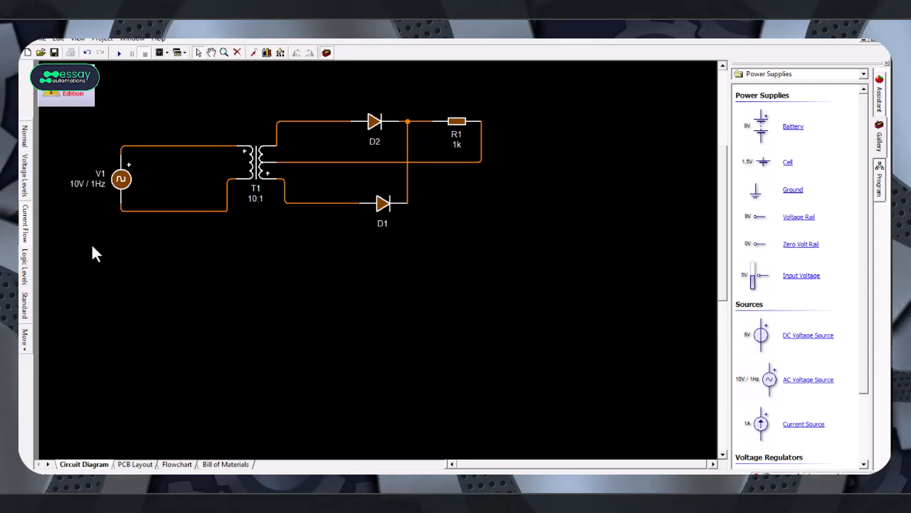
Step: Set the AC voltage source V1 to 240 V RMS and a frequency of 50 Hz
left_click(130, 179)
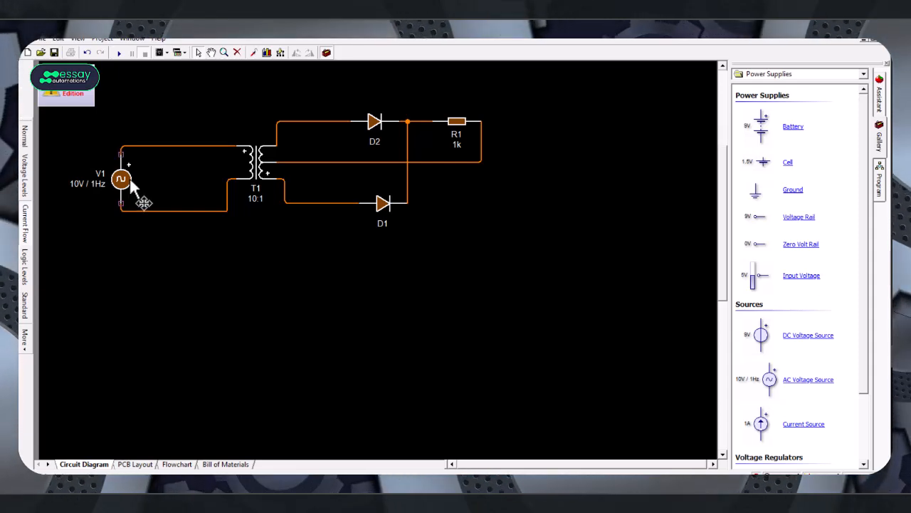
double_click(122, 179)
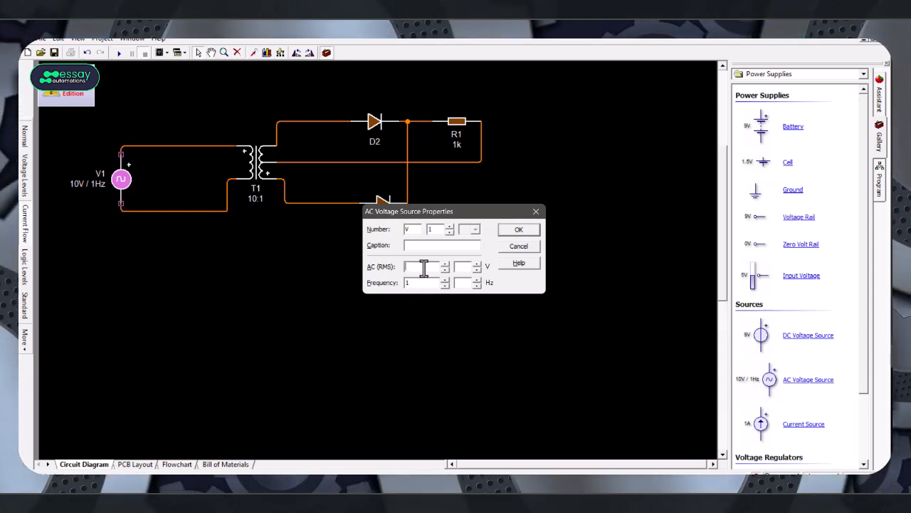
type("240")
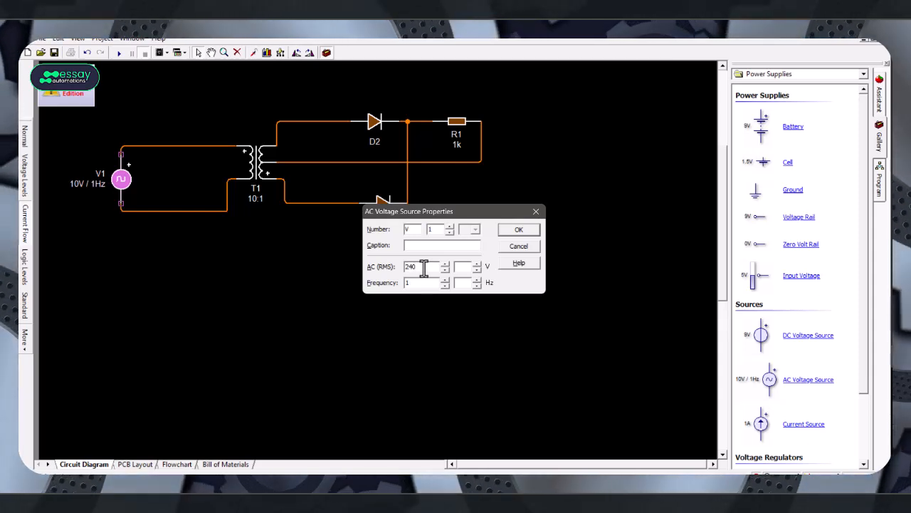
left_click(421, 284)
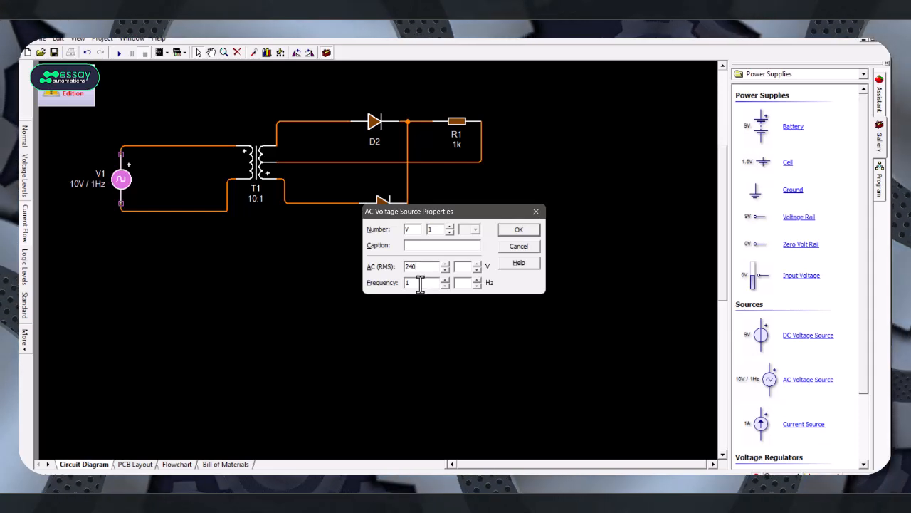
key("BackSpace")
type("50")
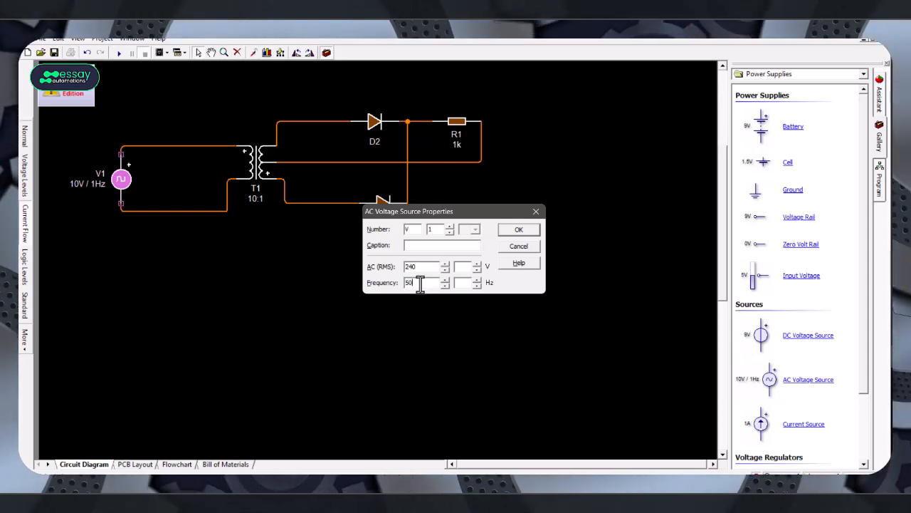
left_click(526, 229)
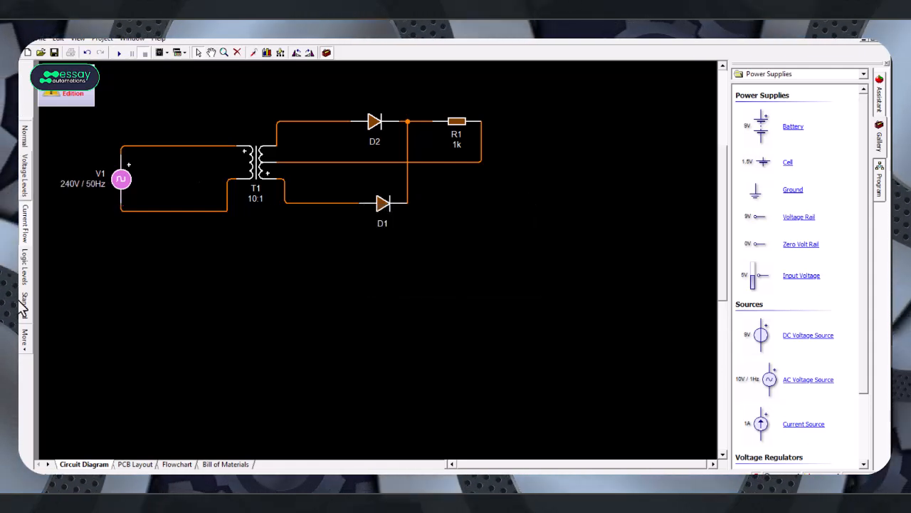
left_click(243, 105)
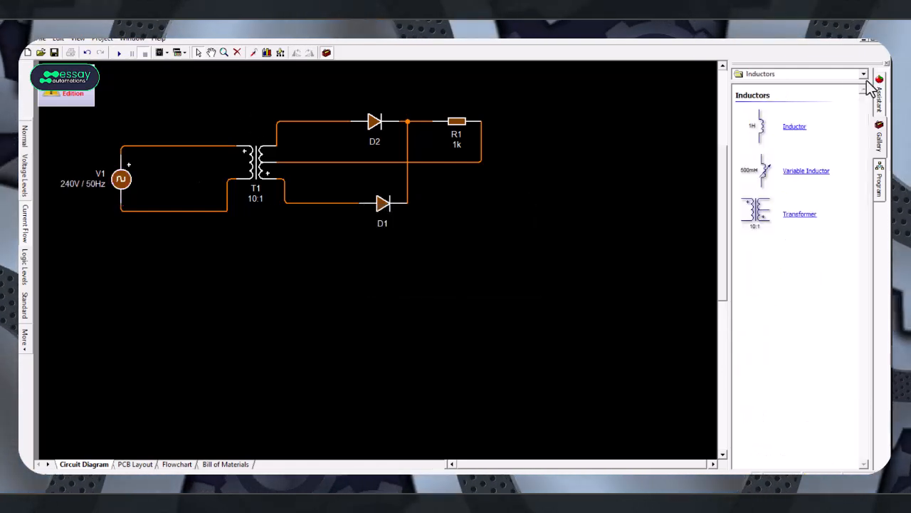
Step: Add an oscilloscope from the virtual instruments above the rectifier circuit
left_click(864, 75)
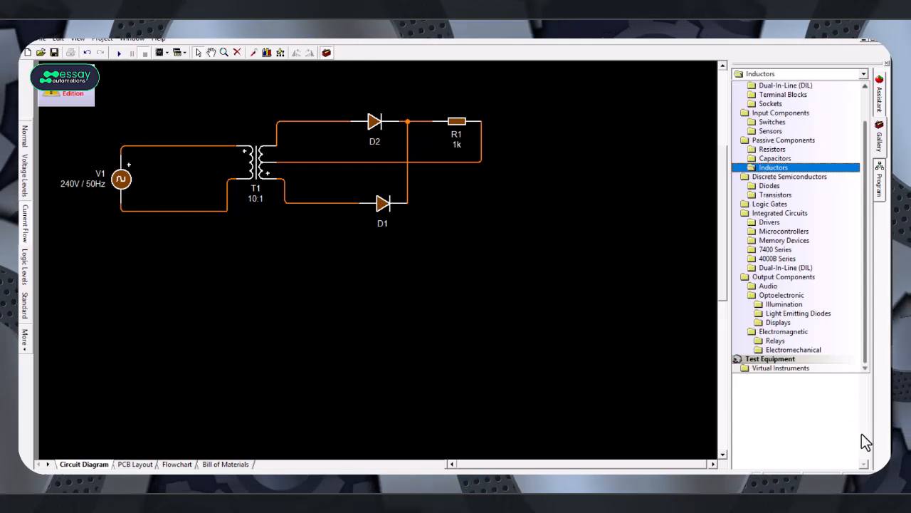
left_click(855, 369)
left_click_drag(769, 366, 437, 90)
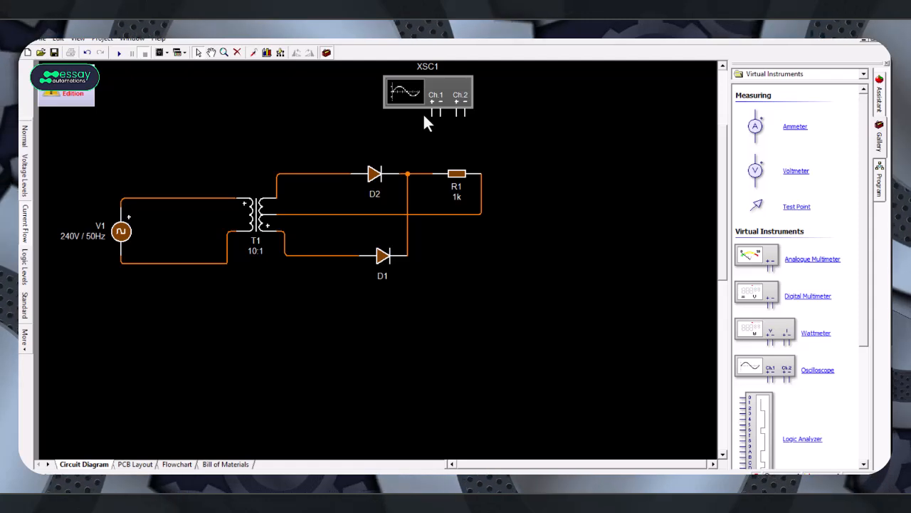
Step: Wire oscilloscope channel 1 between T1's upper secondary terminal and centre tap, and channel 2 across resistor R1
mouse_move(427, 119)
left_mouse_down()
mouse_move(432, 129)
mouse_move(319, 132)
mouse_move(317, 147)
left_mouse_up()
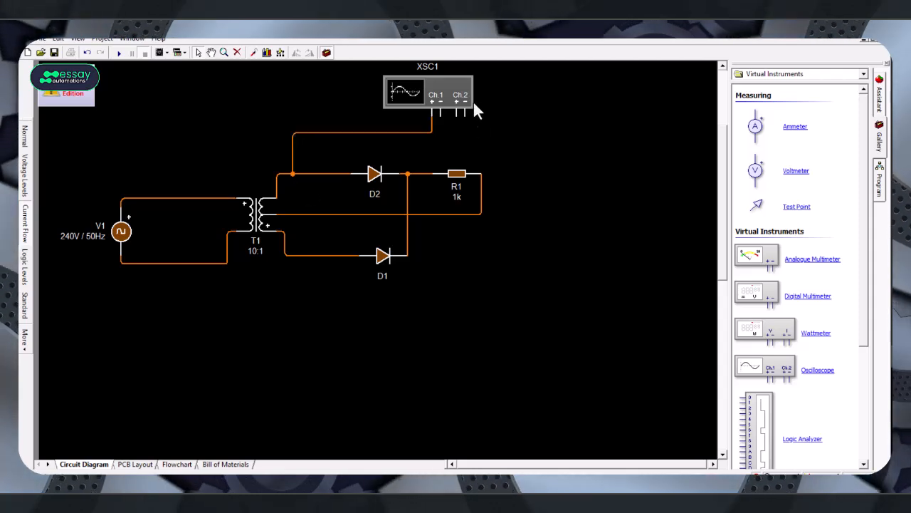
left_click_drag(441, 116, 439, 155)
left_click_drag(376, 149, 318, 150)
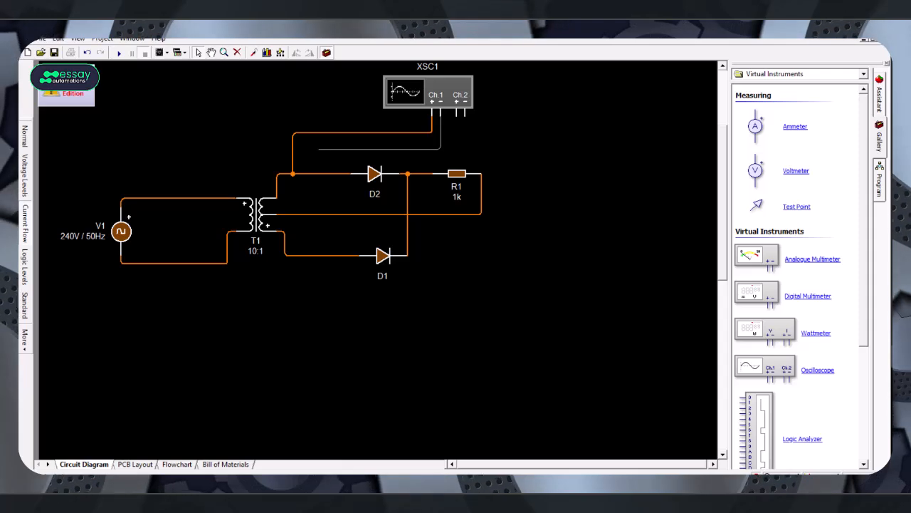
left_click_drag(318, 188, 318, 213)
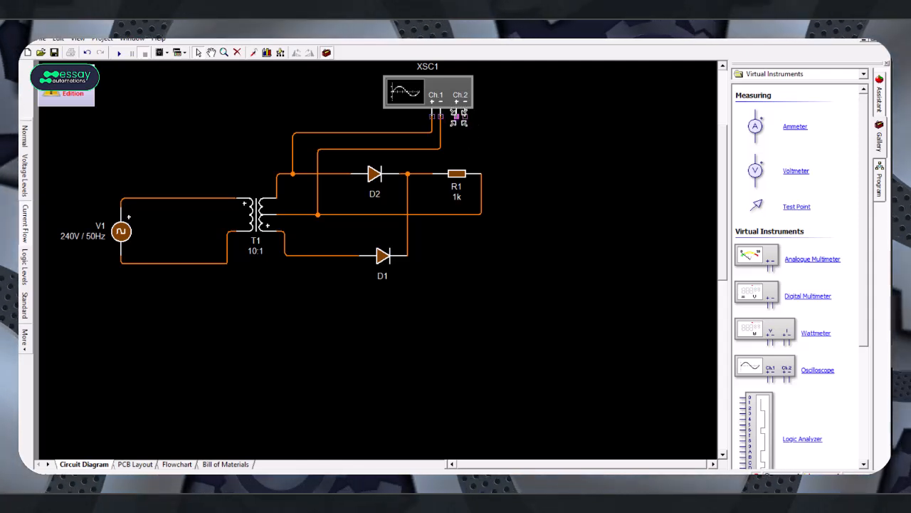
mouse_move(456, 132)
left_mouse_down()
mouse_move(444, 165)
mouse_move(416, 173)
left_mouse_up()
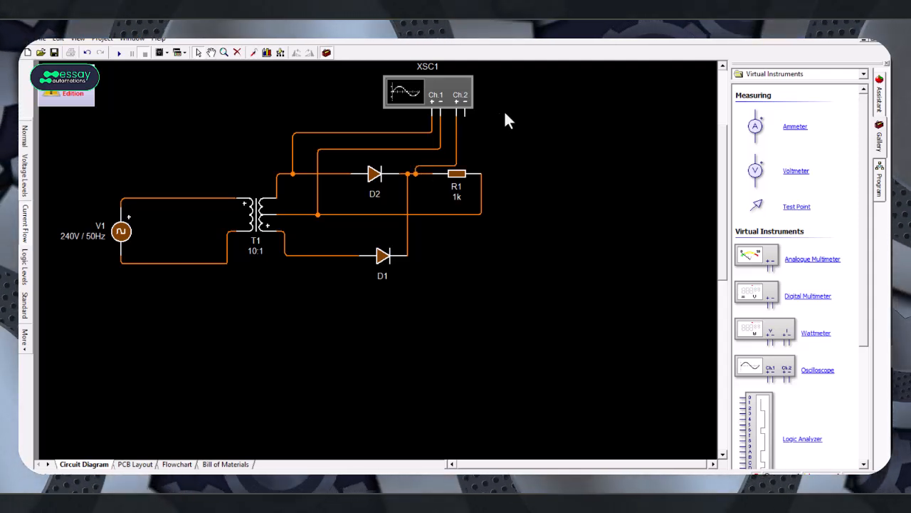
mouse_move(465, 110)
left_mouse_down()
mouse_move(491, 165)
mouse_move(551, 165)
mouse_move(495, 157)
mouse_move(497, 143)
mouse_move(498, 158)
mouse_move(472, 157)
mouse_move(496, 158)
mouse_move(490, 198)
mouse_move(482, 198)
left_mouse_up()
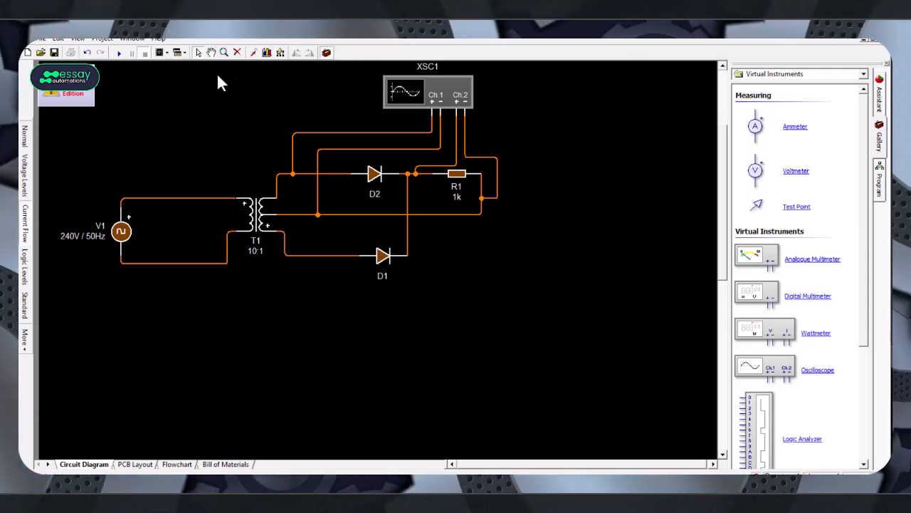
Step: Add a graph of oscilloscope XSC1 below the circuit and enlarge it in width and height, with the time axis reaching 140 ms
right_click(465, 93)
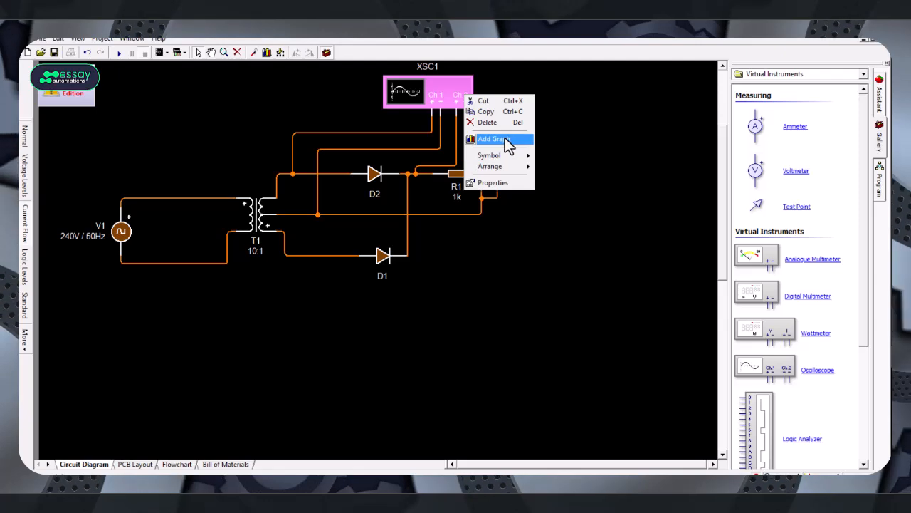
key("Escape")
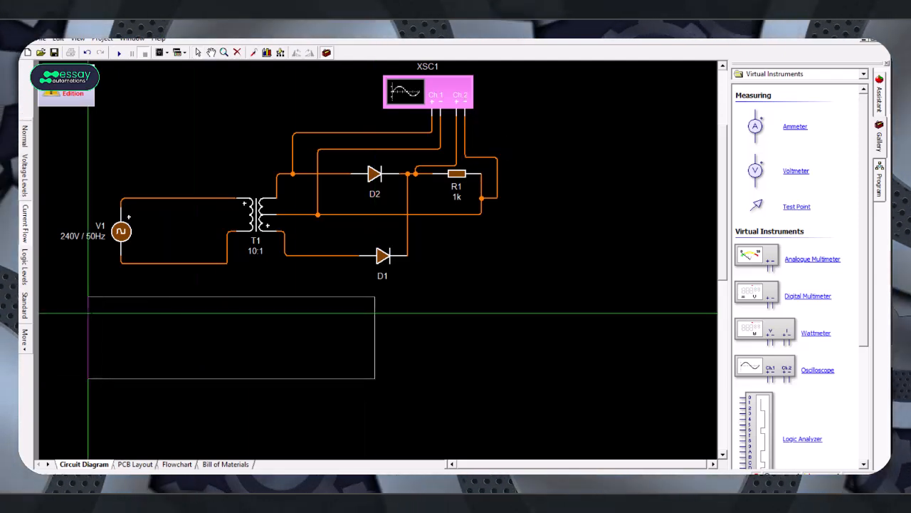
left_click(146, 343)
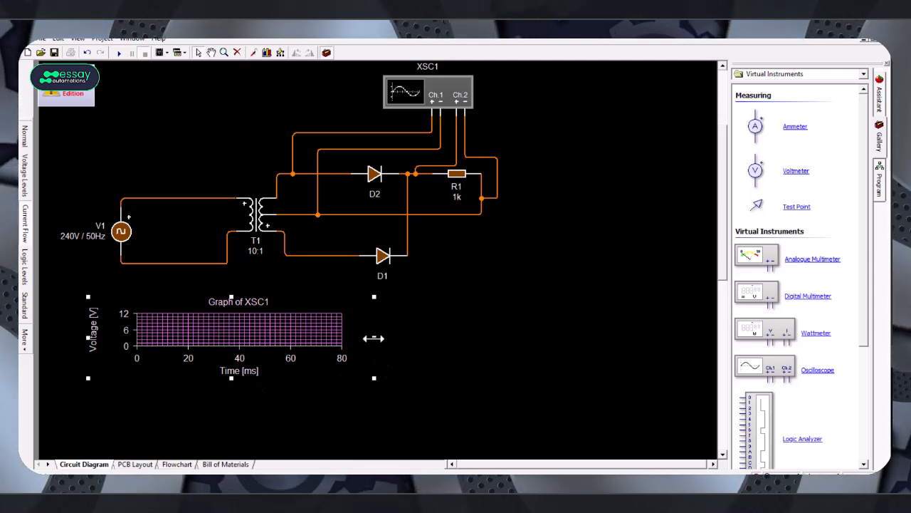
left_click_drag(376, 338, 522, 338)
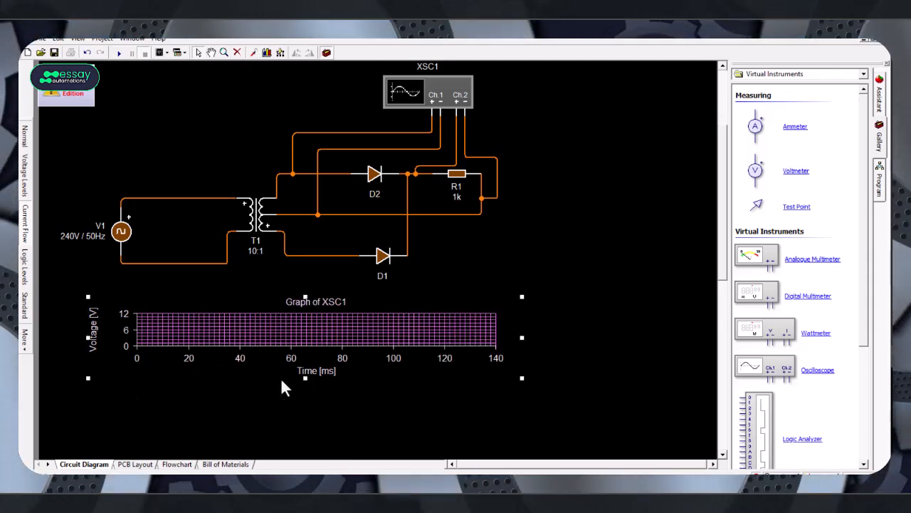
left_click_drag(305, 378, 317, 435)
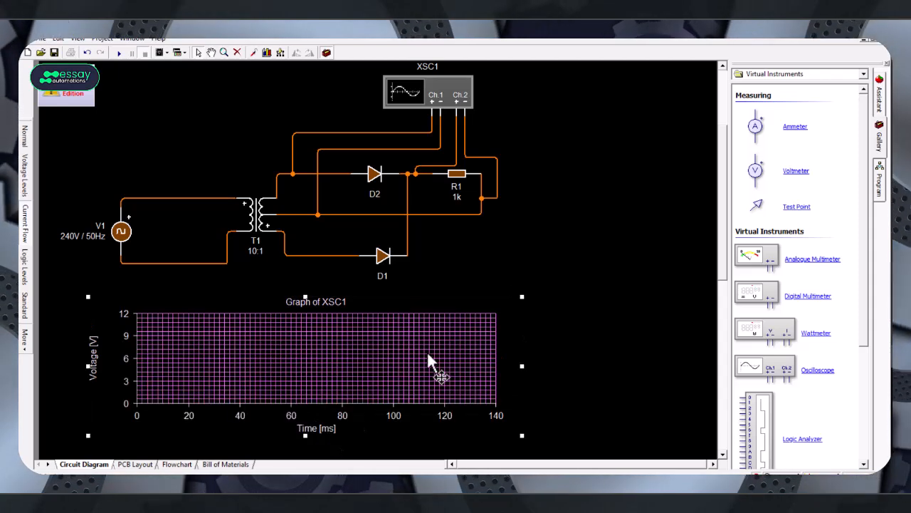
Step: Run the circuit simulation to plot both oscilloscope channels on the graph
left_click(120, 53)
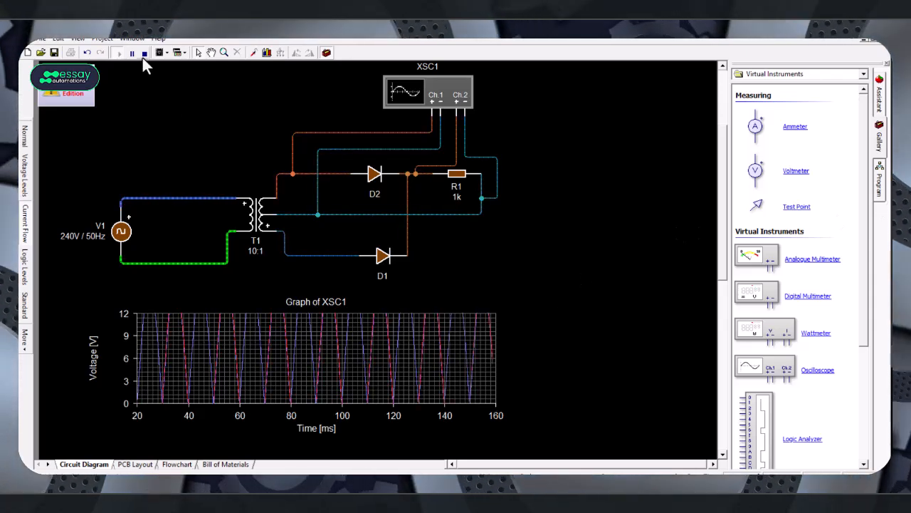
Step: With the simulation stopped, fit the XSC1 graph to its data, and rerun the simulation until the plot passes 100 ms before stopping it
left_click(144, 53)
left_click(413, 360)
right_click(503, 314)
mouse_move(466, 388)
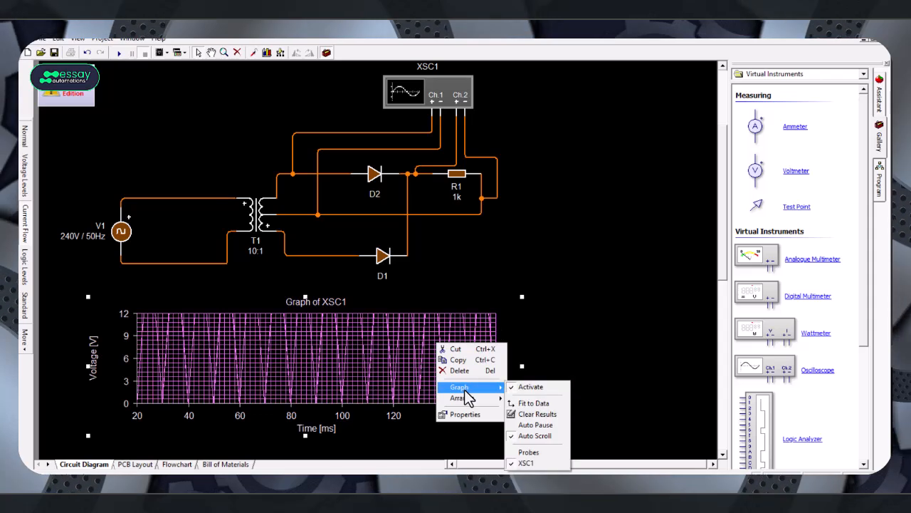
left_click(531, 404)
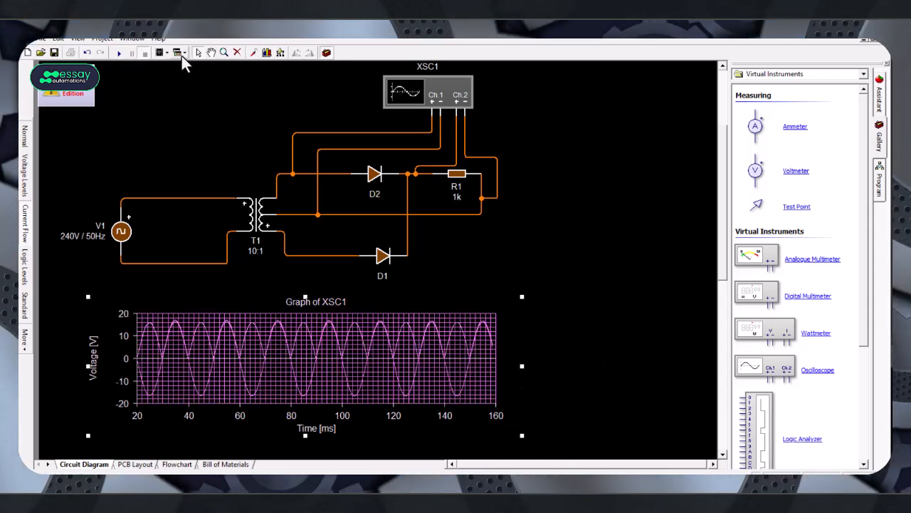
left_click(121, 55)
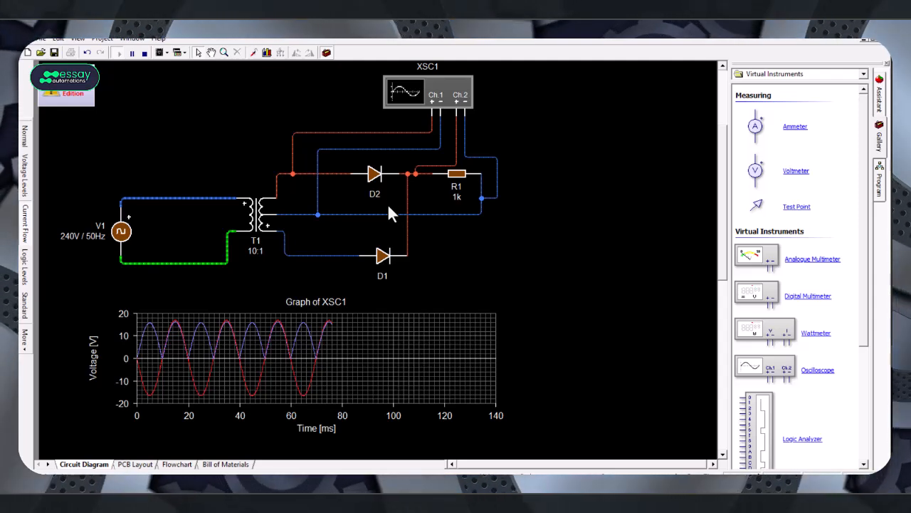
left_click(144, 53)
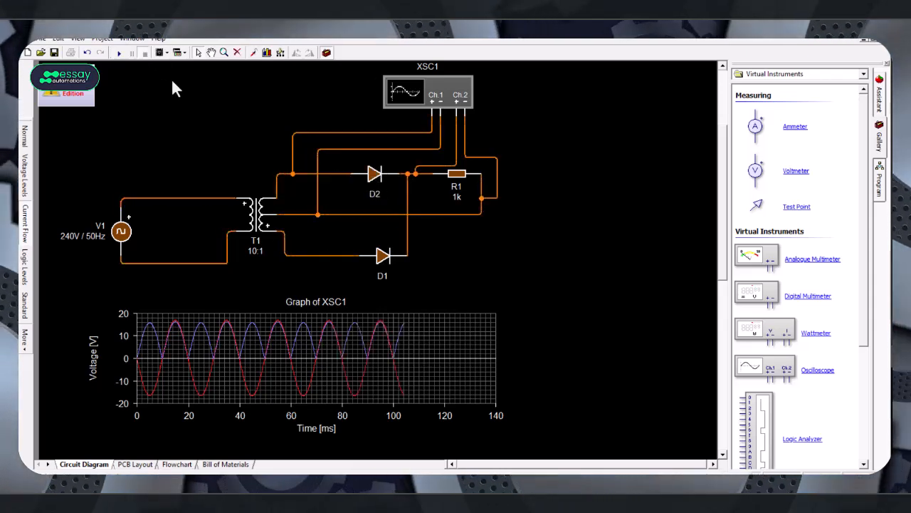
Step: Set the model of diode D2 to 1N5400
left_click(375, 175)
double_click(377, 174)
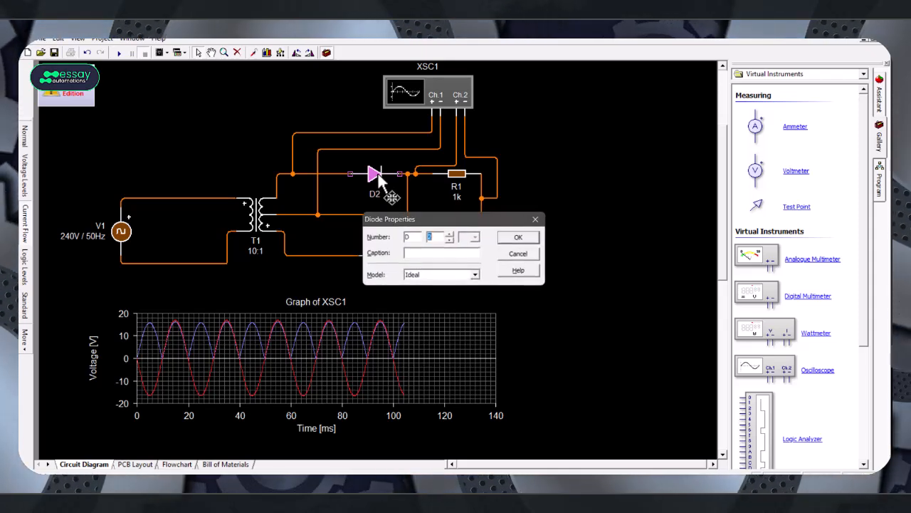
left_click(475, 275)
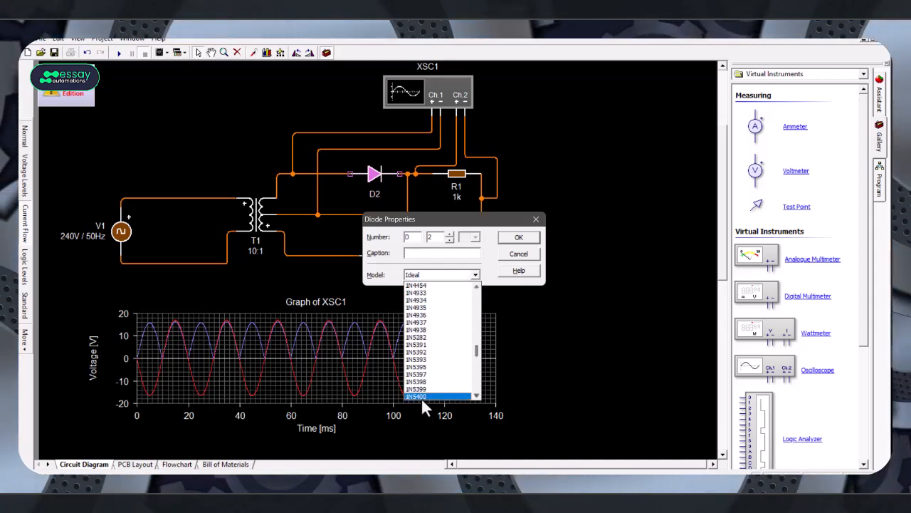
left_click(421, 401)
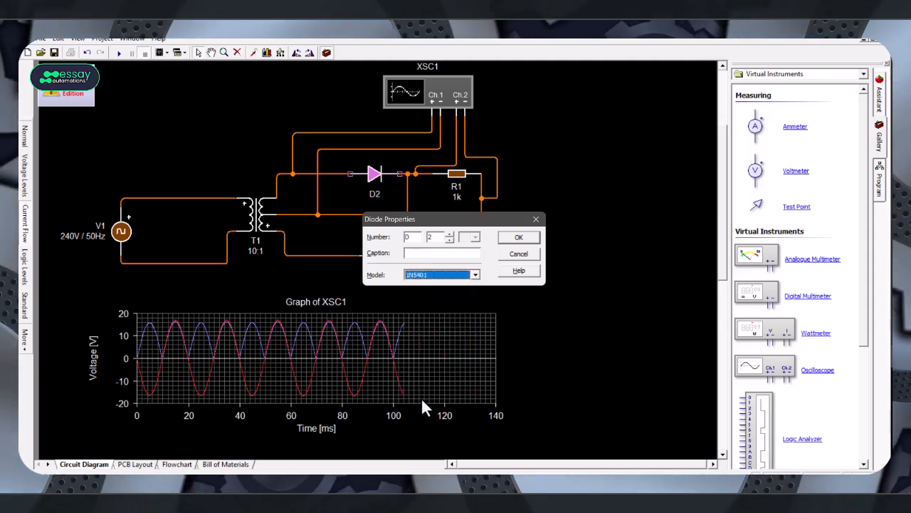
left_click(463, 276)
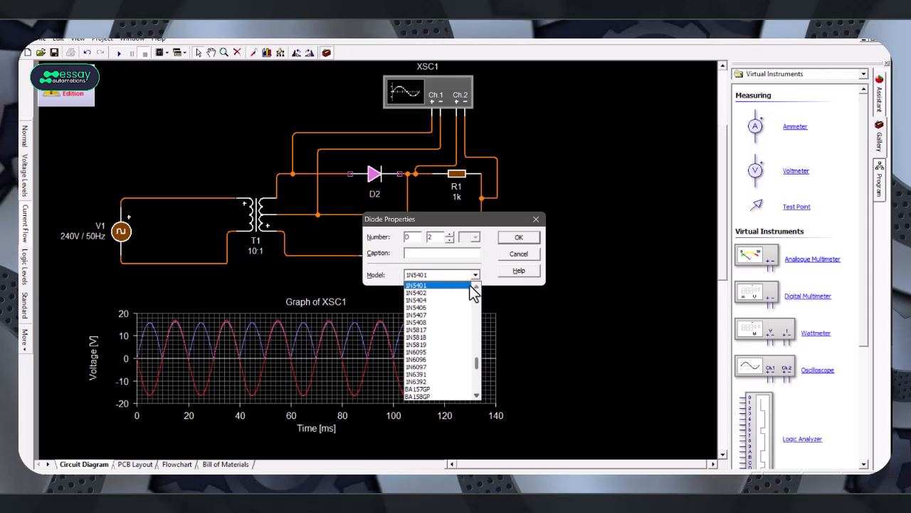
left_click(443, 281)
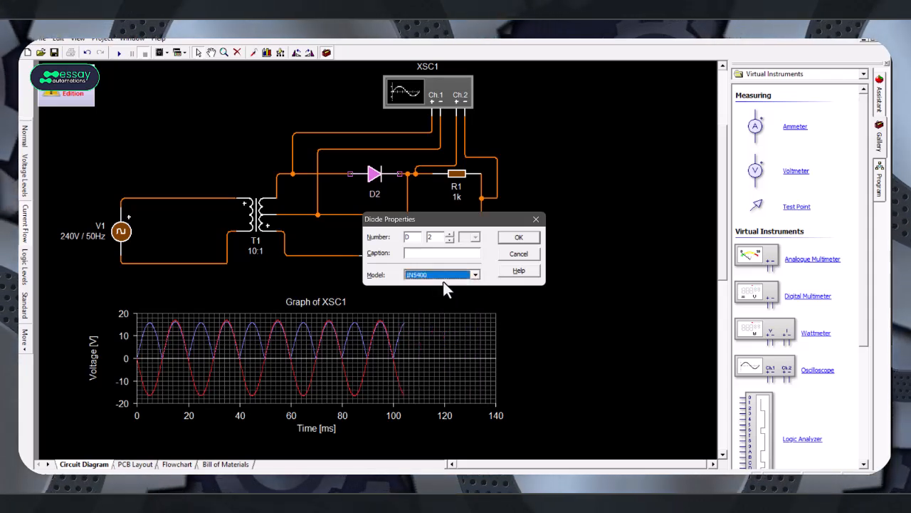
left_click(511, 238)
Step: Set the model of diode D1 to 1N5400 and run the simulation to plot both oscilloscope channels again
double_click(384, 256)
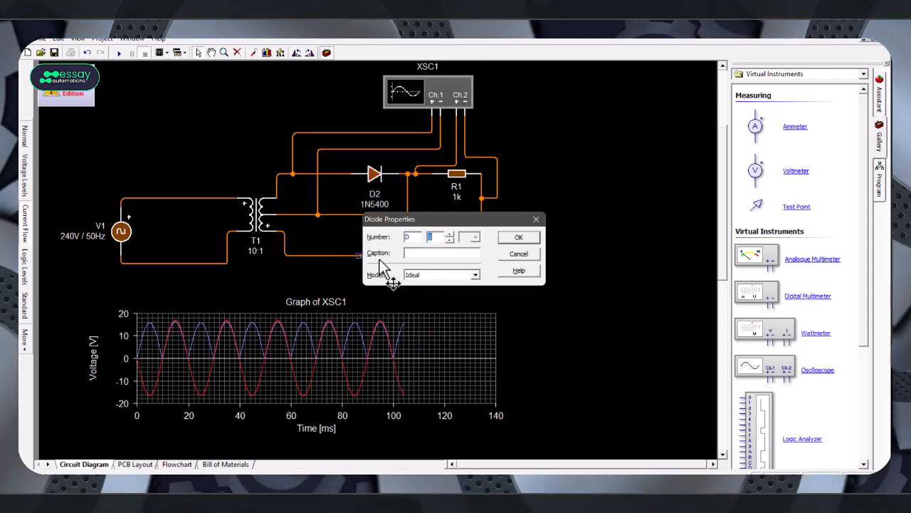
left_click(476, 275)
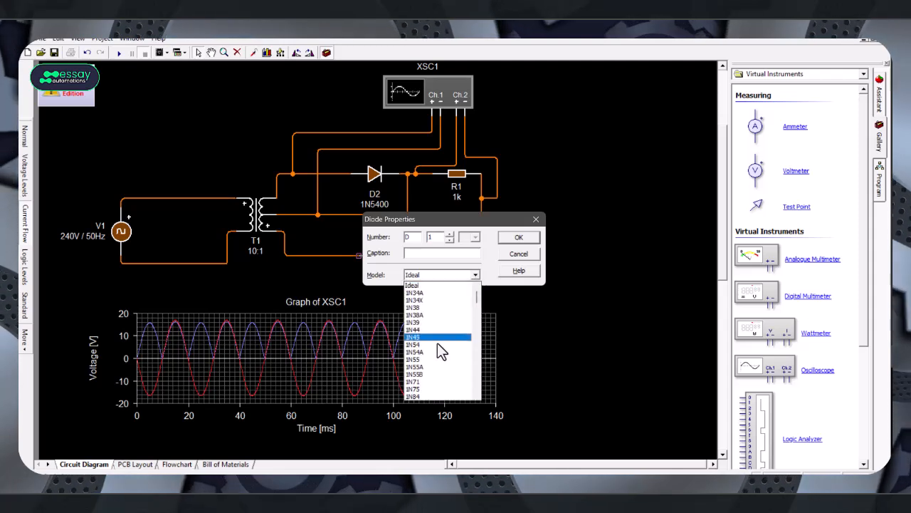
left_click(476, 395)
left_click(476, 396)
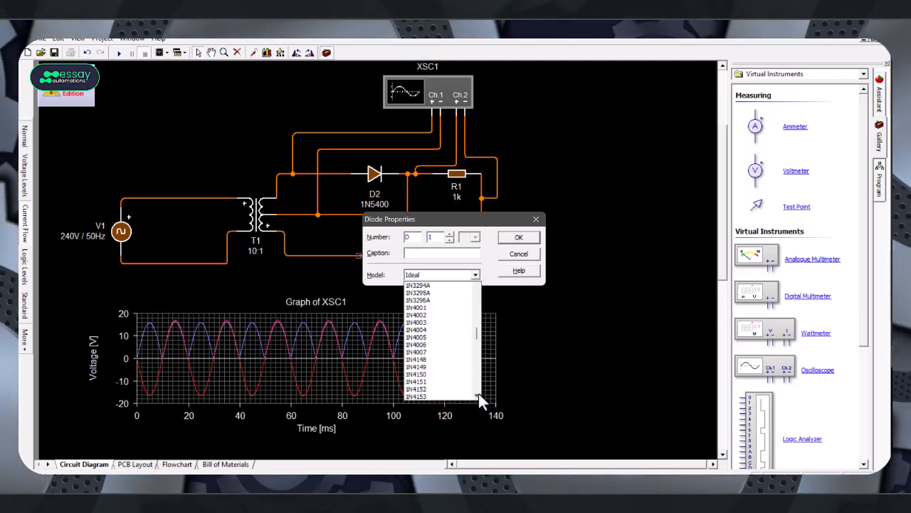
left_click(431, 395)
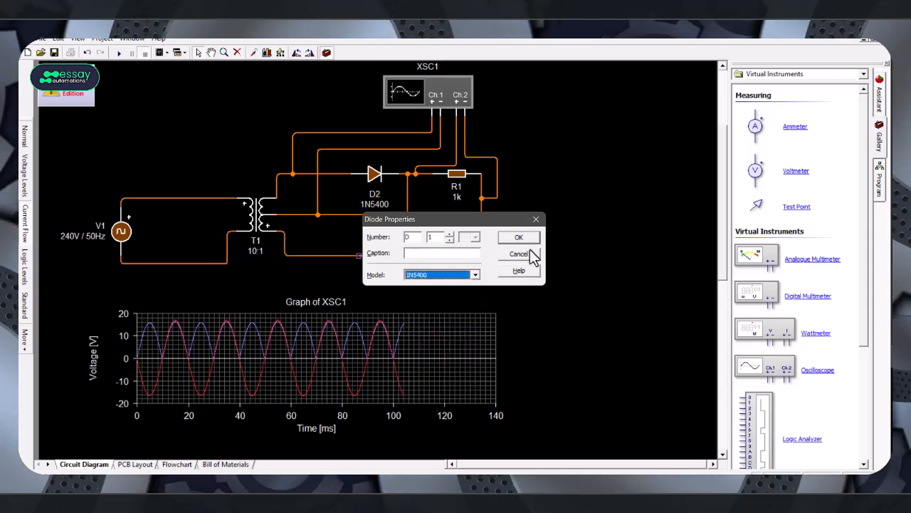
left_click(520, 237)
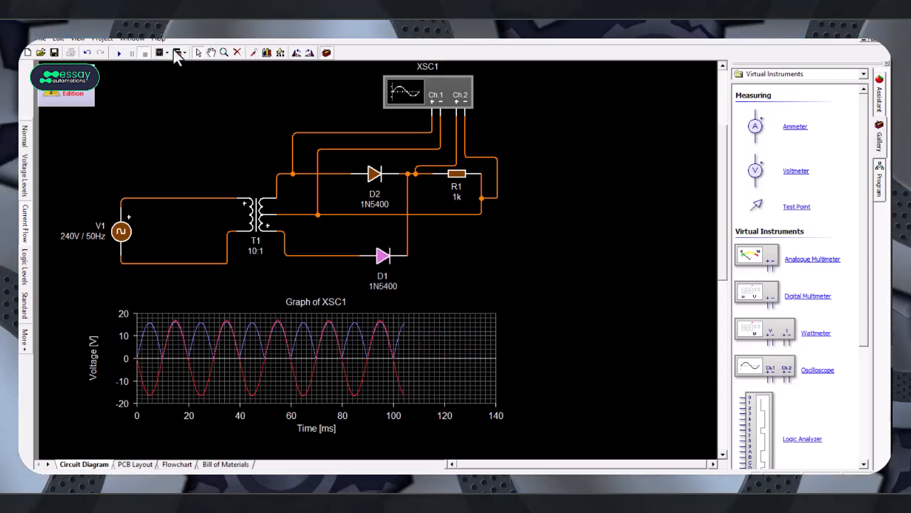
left_click(121, 53)
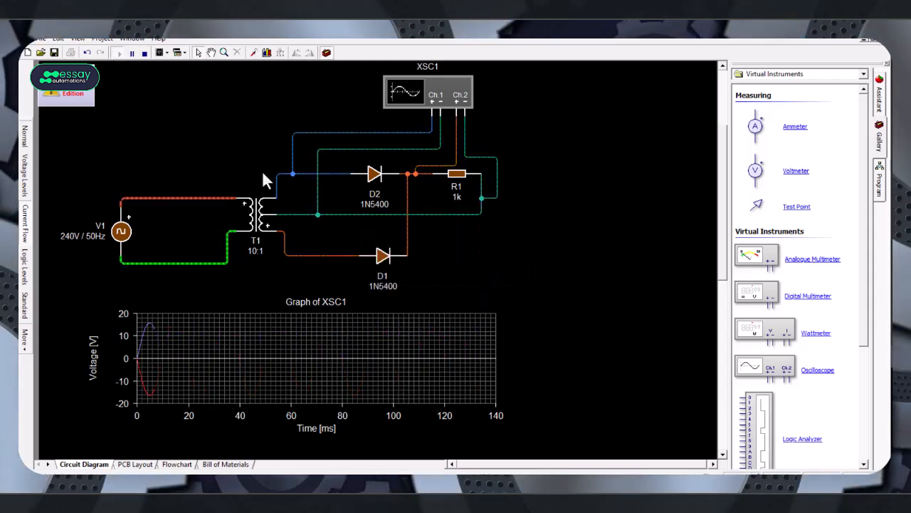